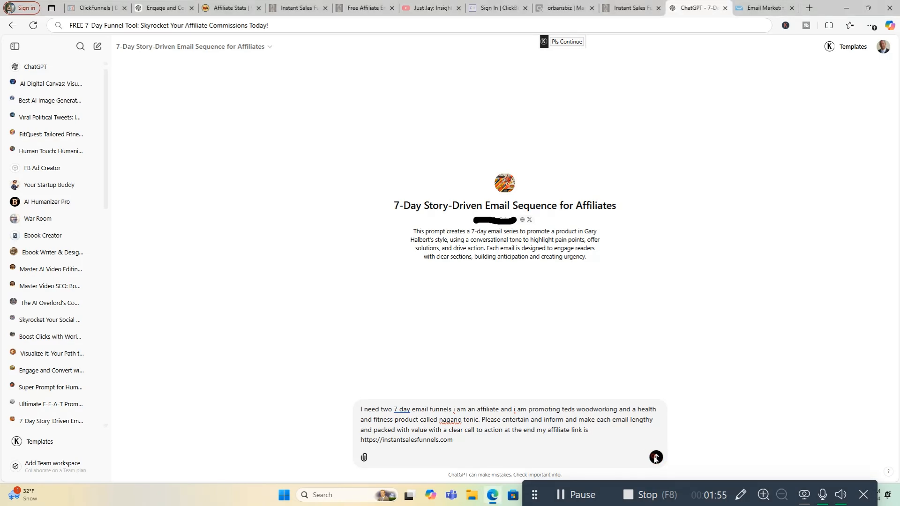
- Submit the drafted prompt requesting two 7-day affiliate email funnels for Ted's Woodworking and Nagano Tonic
left_click(656, 457)
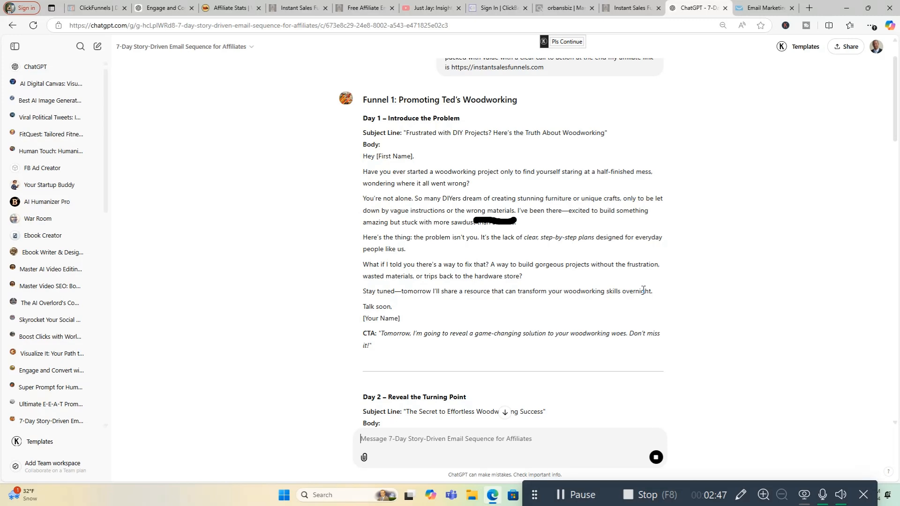
- Review the generated Ted's Woodworking funnel from the Day 1 email through Day 7, checking subject lines, body text and calls to action
scroll(637, 266, "up", 1)
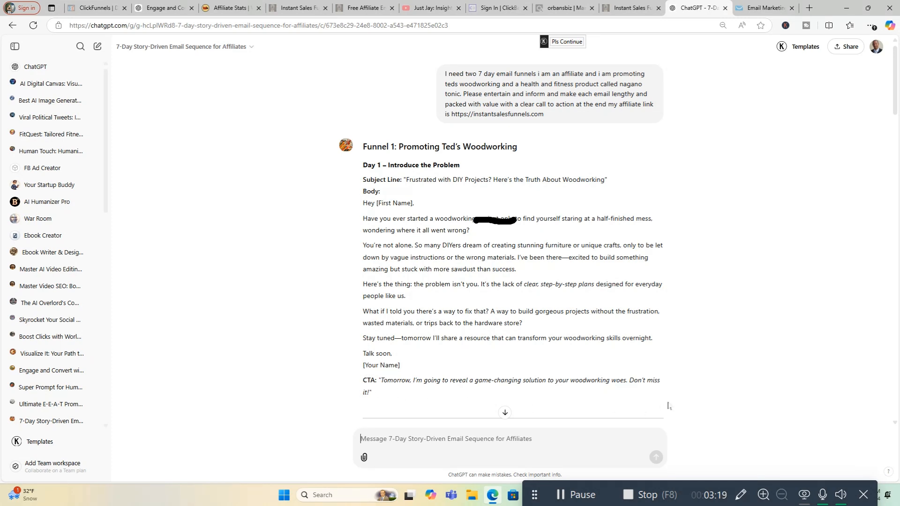
scroll(669, 406, "down", 5)
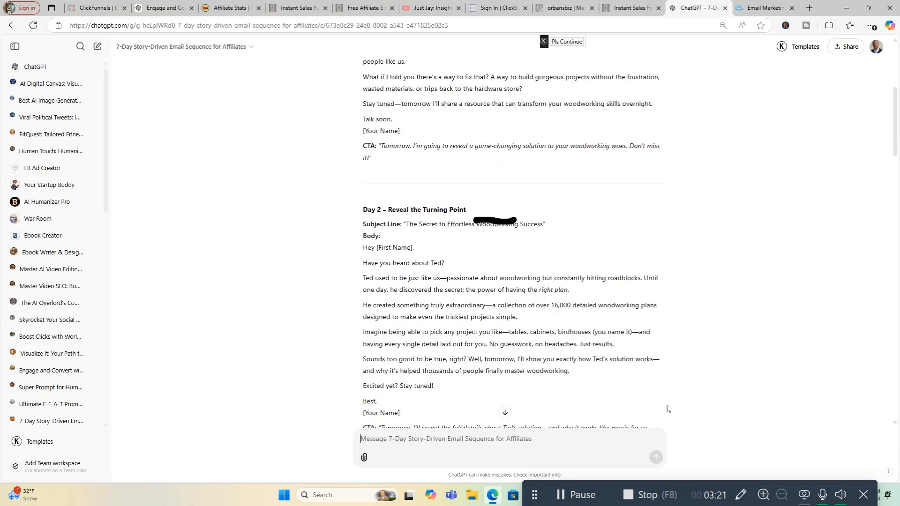
scroll(645, 411, "up", 1)
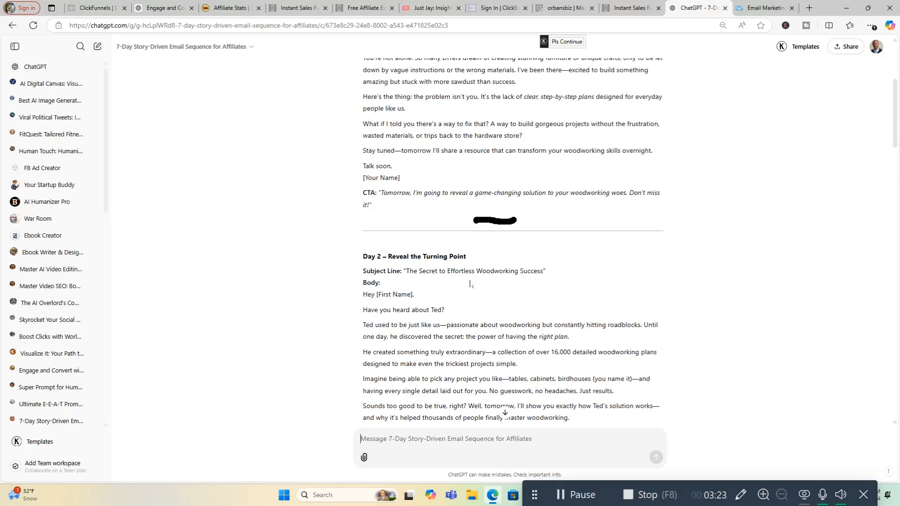
scroll(641, 344, "down", 2)
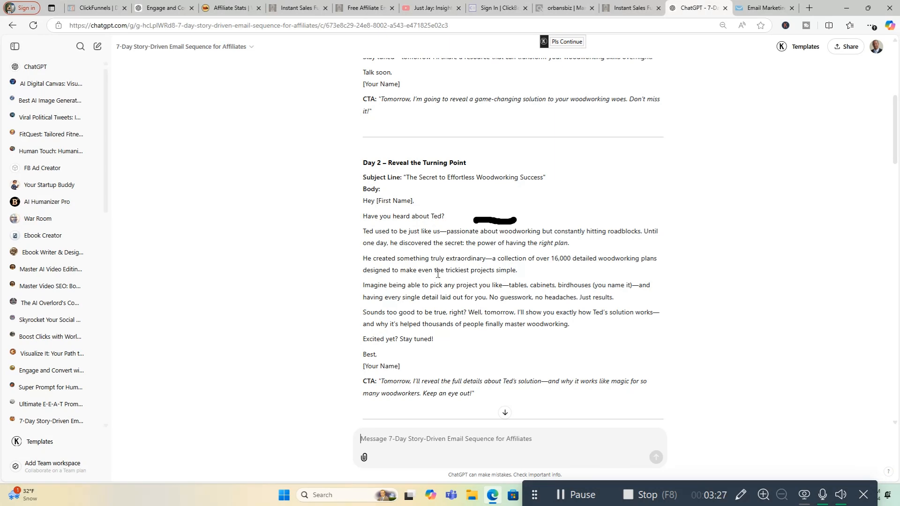
scroll(732, 379, "down", 4)
scroll(731, 378, "down", 2)
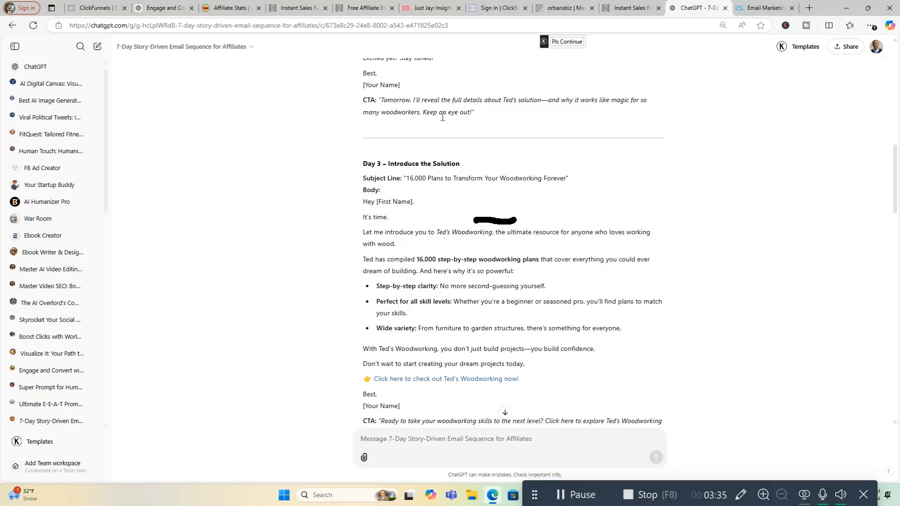
scroll(555, 254, "down", 3)
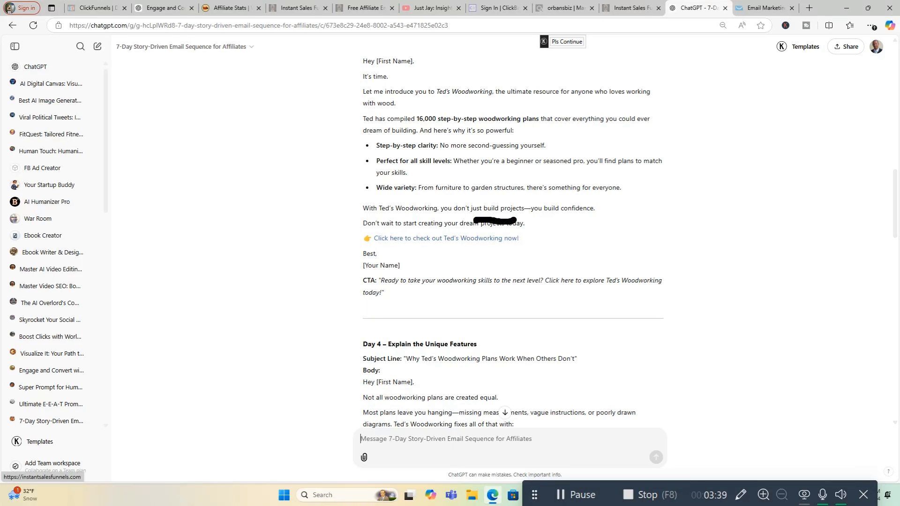
scroll(731, 296, "down", 2)
scroll(727, 299, "down", 4)
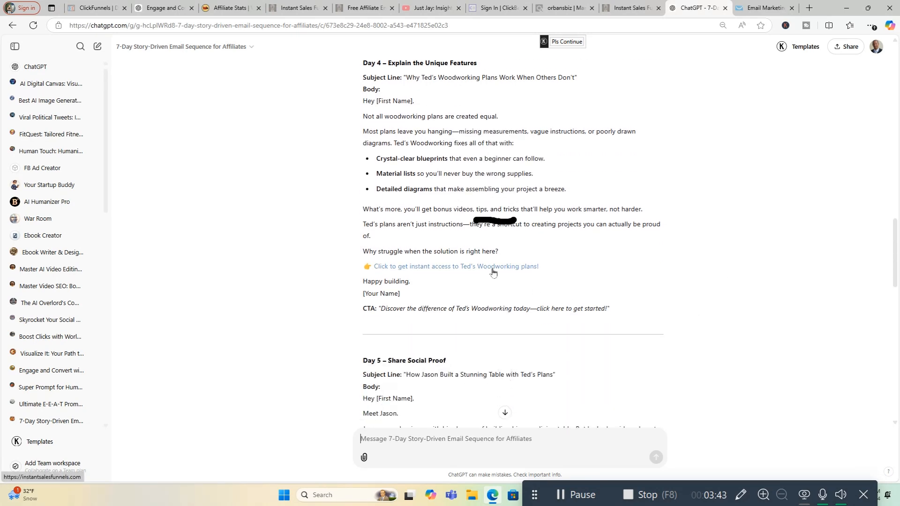
scroll(658, 324, "down", 3)
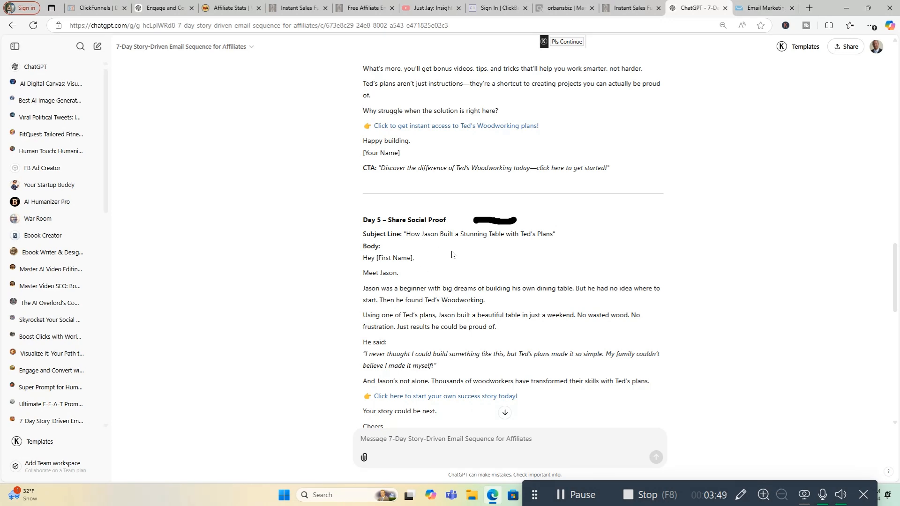
scroll(633, 319, "down", 2)
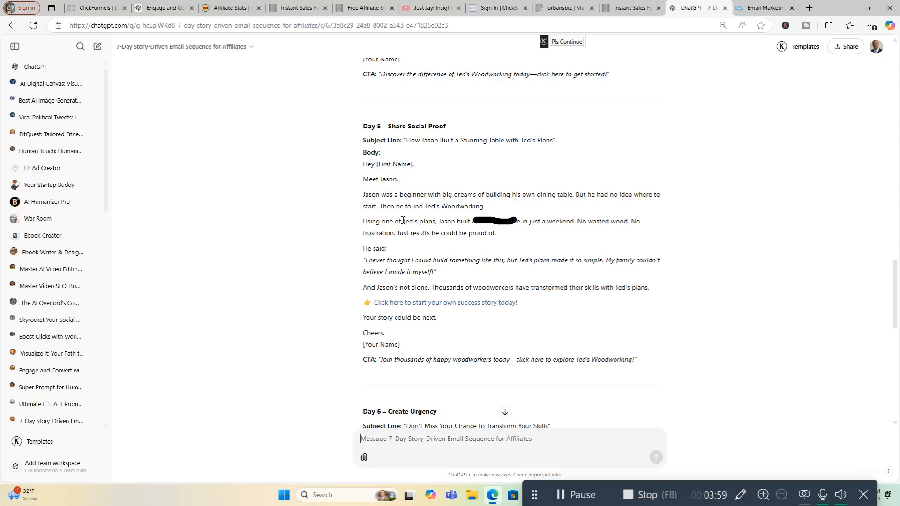
scroll(475, 280, "down", 2)
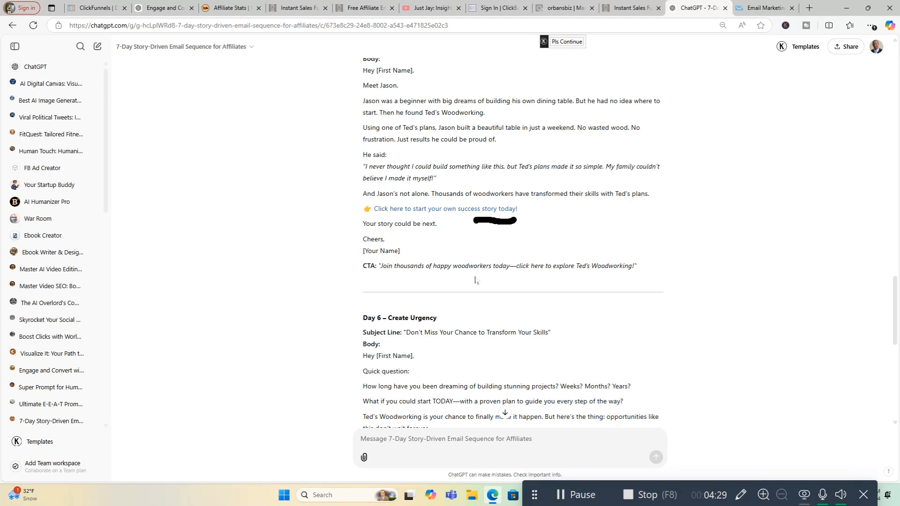
scroll(630, 319, "down", 3)
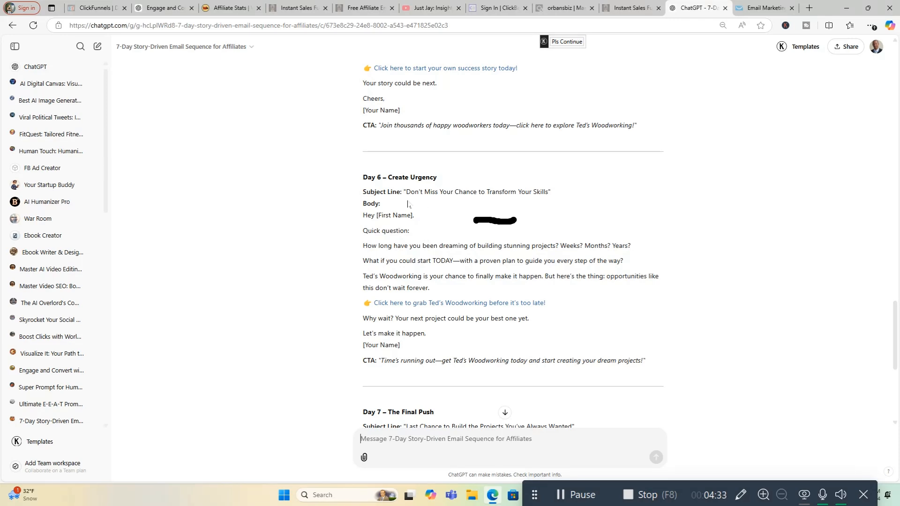
scroll(678, 360, "down", 3)
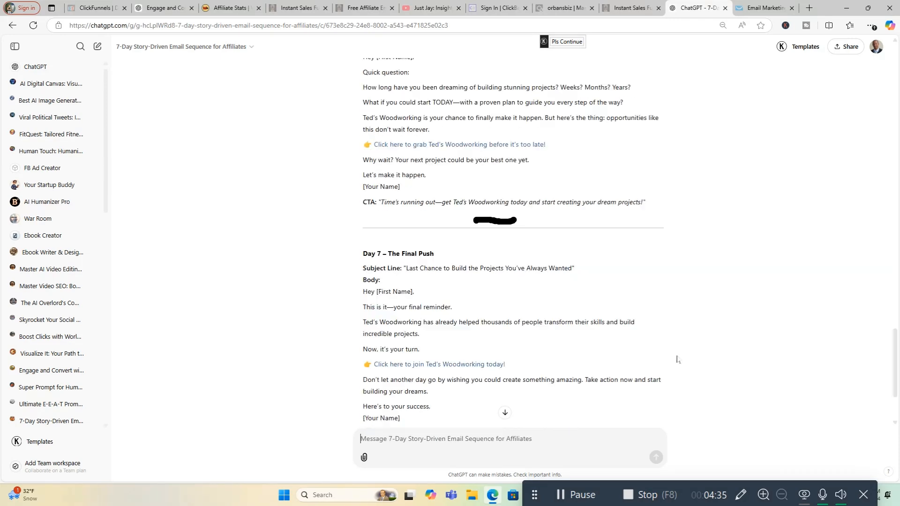
scroll(677, 359, "down", 2)
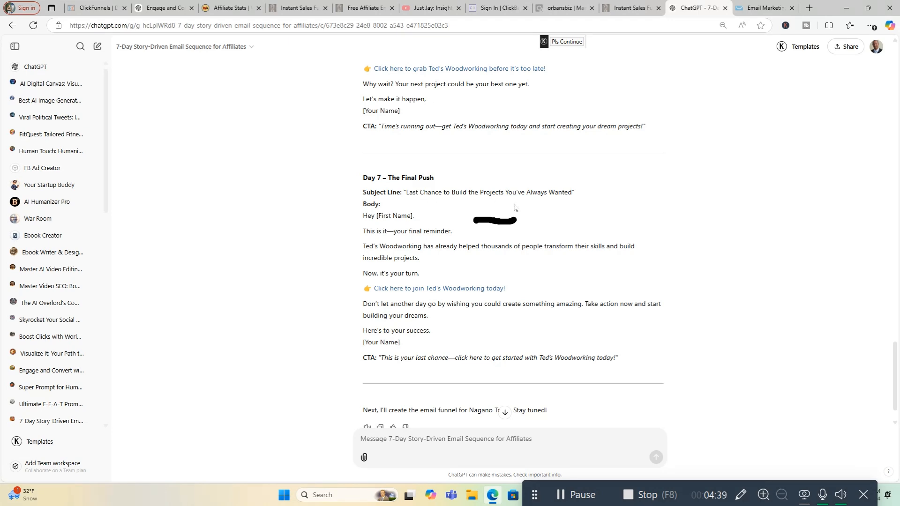
scroll(694, 316, "down", 1)
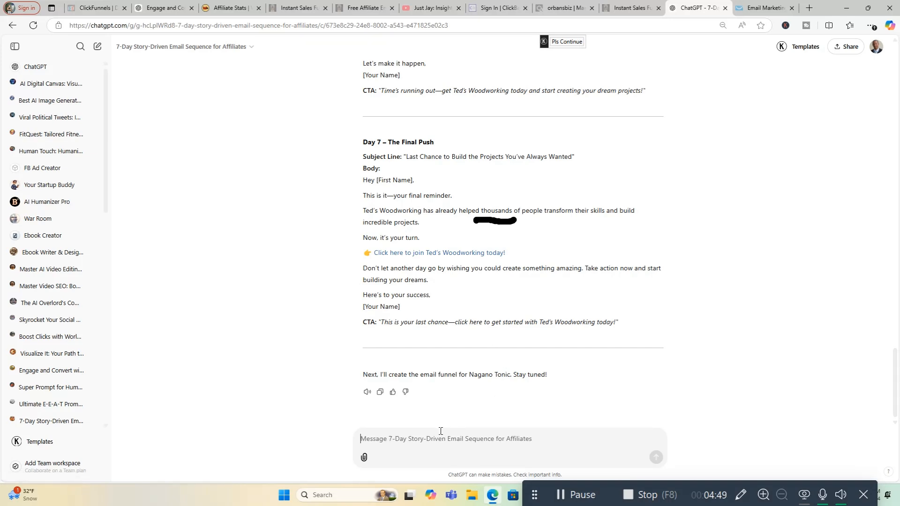
- Reply "go ahead" so the assistant writes the second email funnel for Nagano Tonic
type("go ahead")
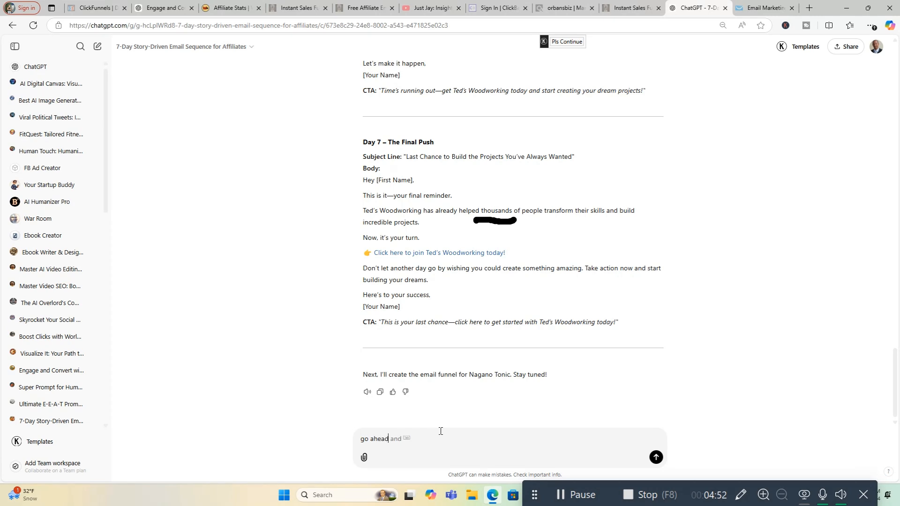
key("Return")
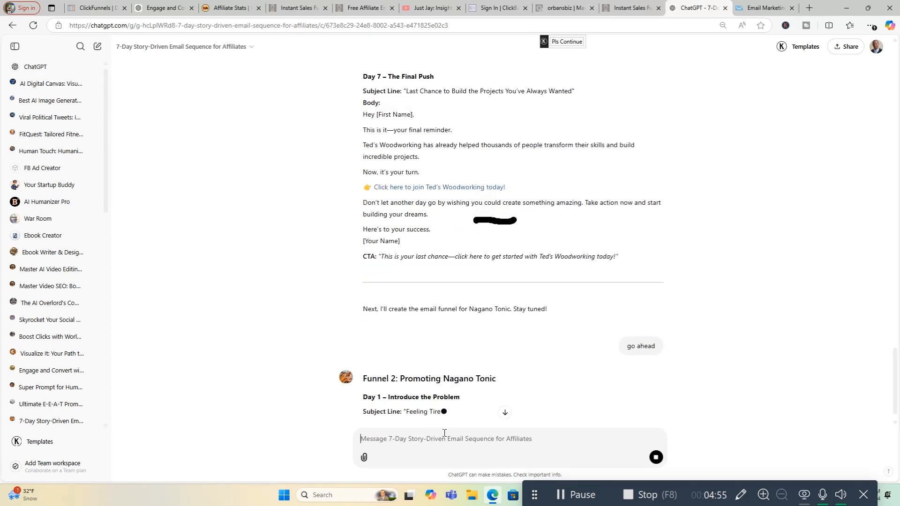
- Review the generated Nagano Tonic funnel from the Day 1 email through Day 7, checking subject lines, body text and affiliate links
scroll(572, 361, "down", 2)
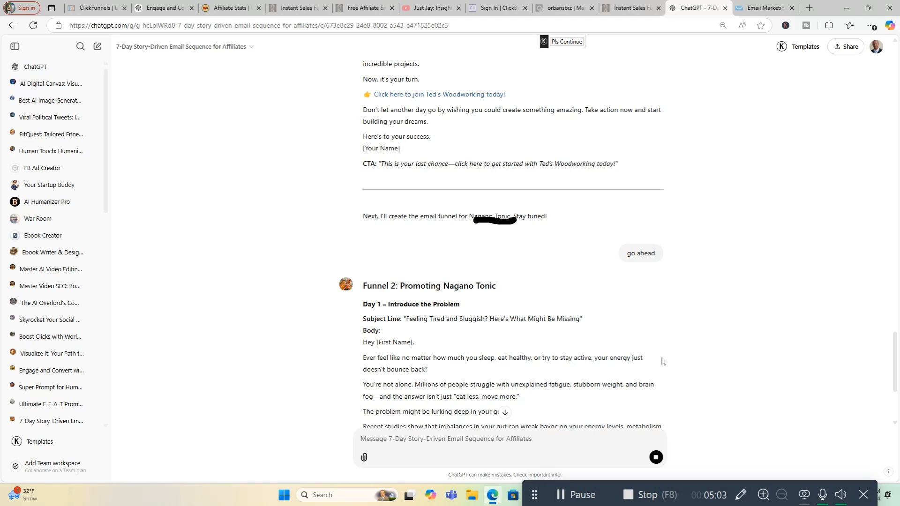
scroll(662, 361, "down", 3)
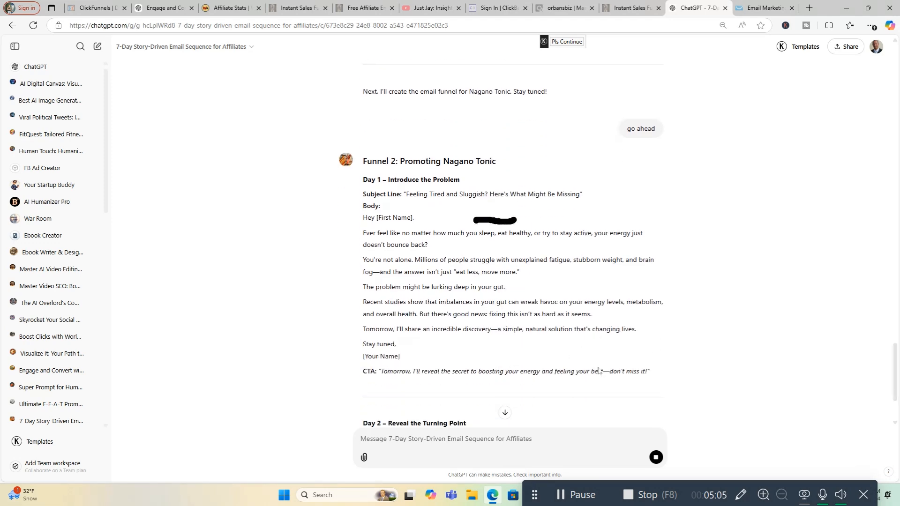
scroll(601, 372, "down", 1)
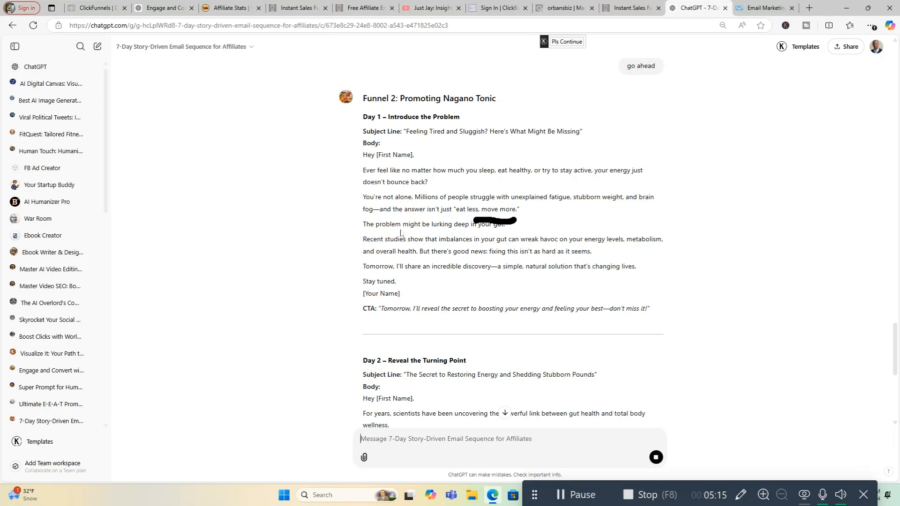
scroll(724, 387, "down", 2)
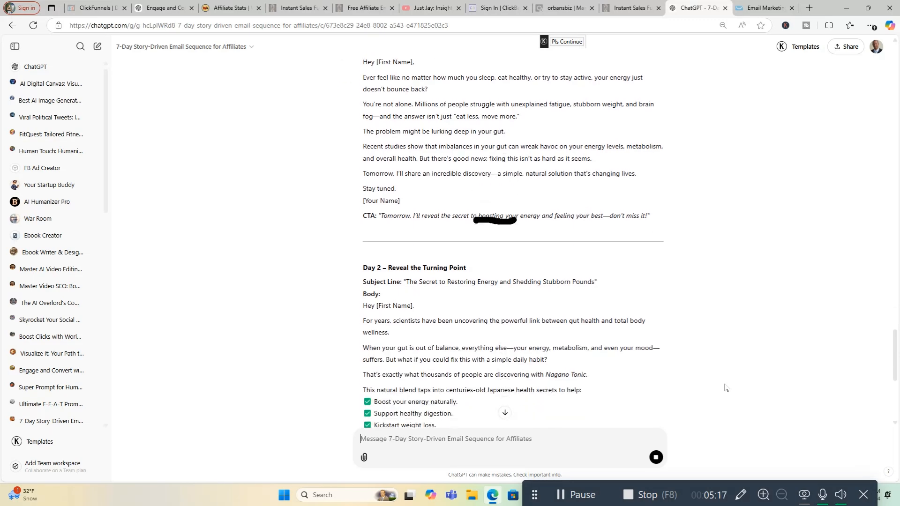
scroll(724, 387, "up", 3)
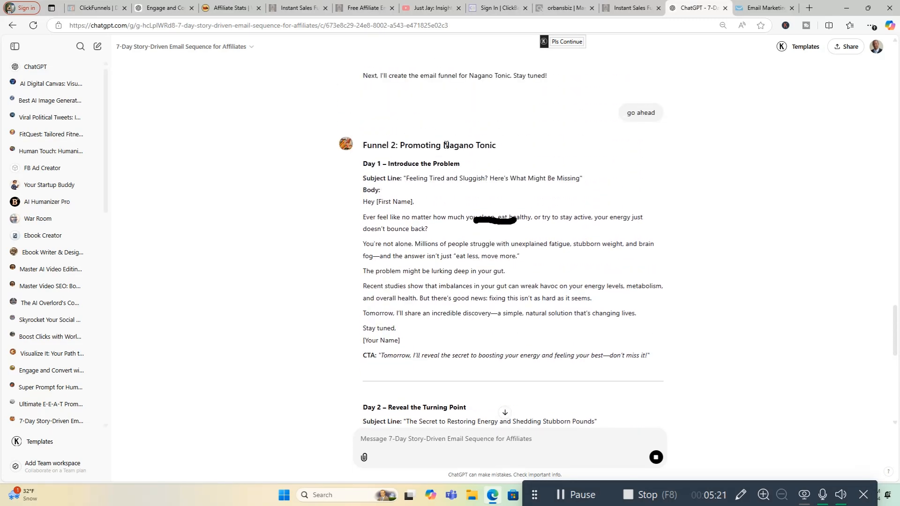
scroll(710, 363, "down", 2)
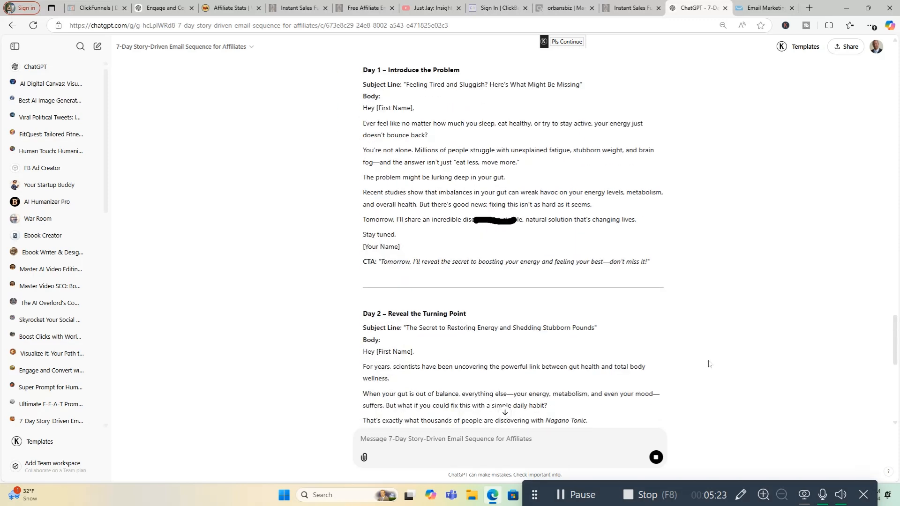
scroll(709, 364, "down", 2)
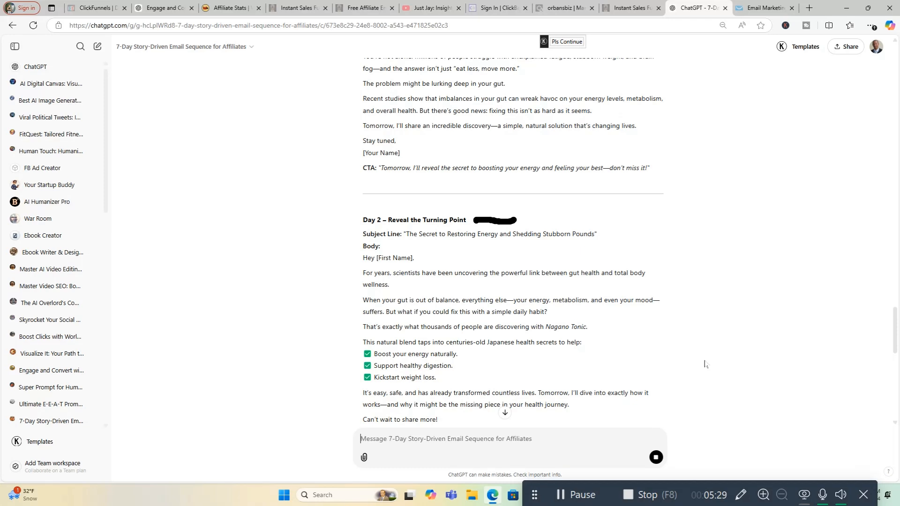
scroll(705, 364, "down", 3)
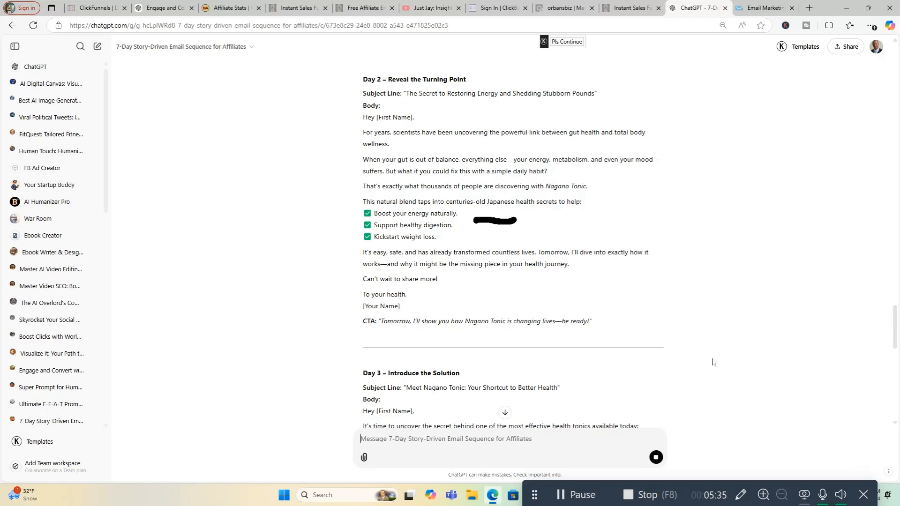
scroll(713, 362, "down", 2)
scroll(713, 362, "down", 2)
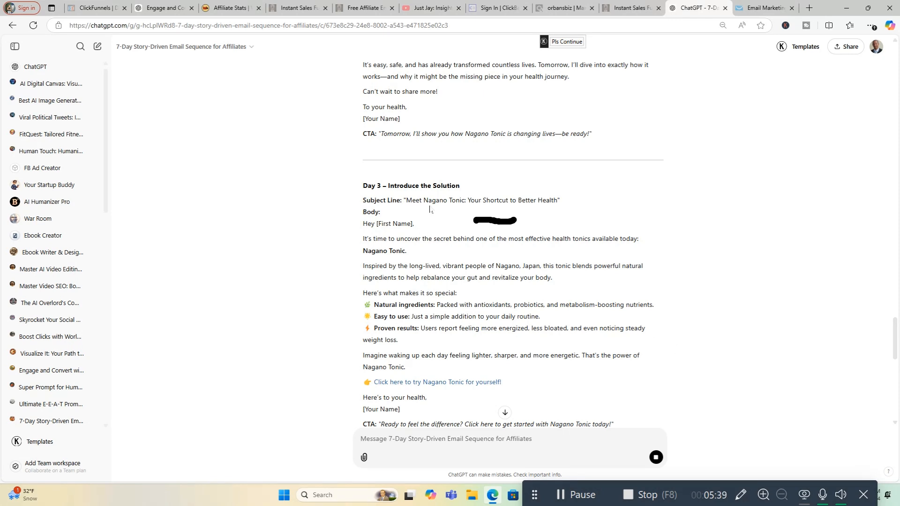
scroll(633, 311, "down", 3)
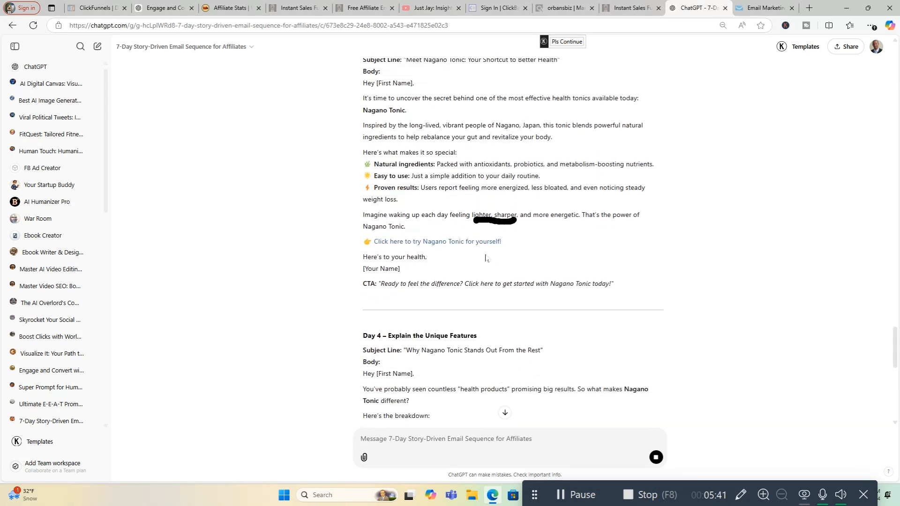
scroll(732, 346, "down", 3)
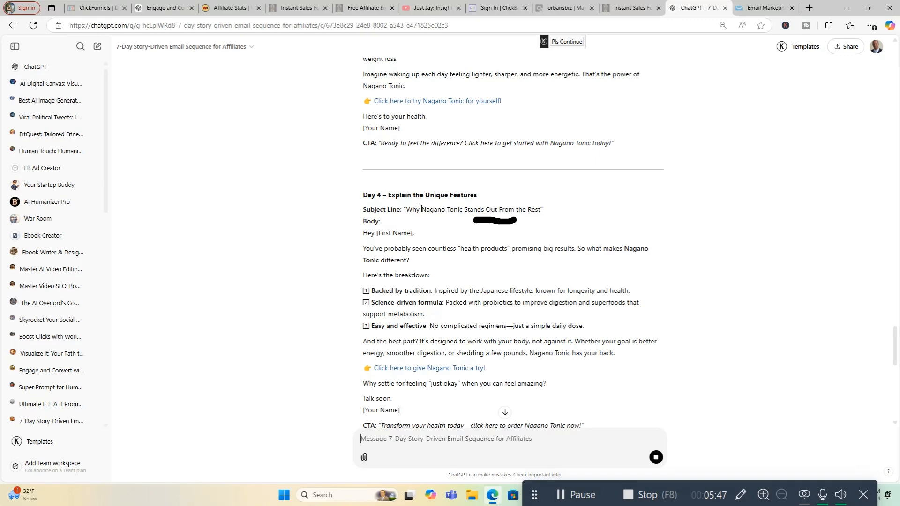
scroll(717, 329, "down", 3)
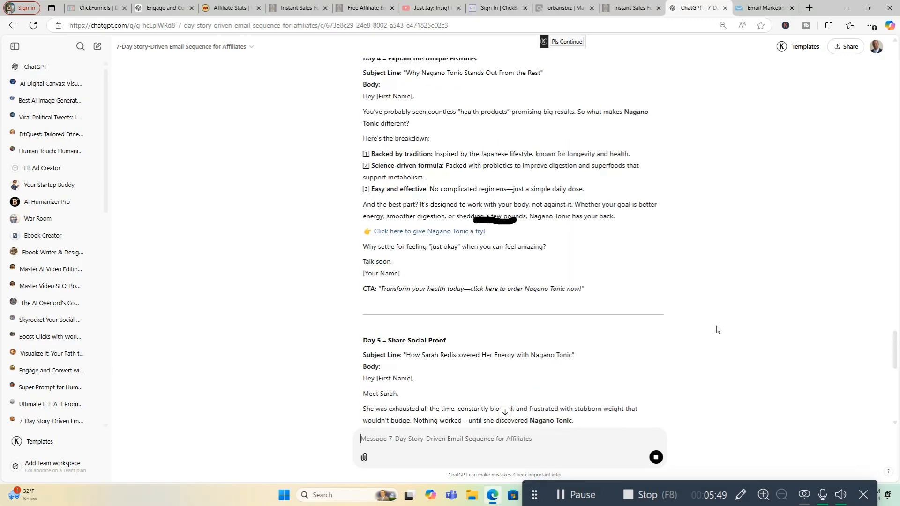
scroll(717, 330, "down", 1)
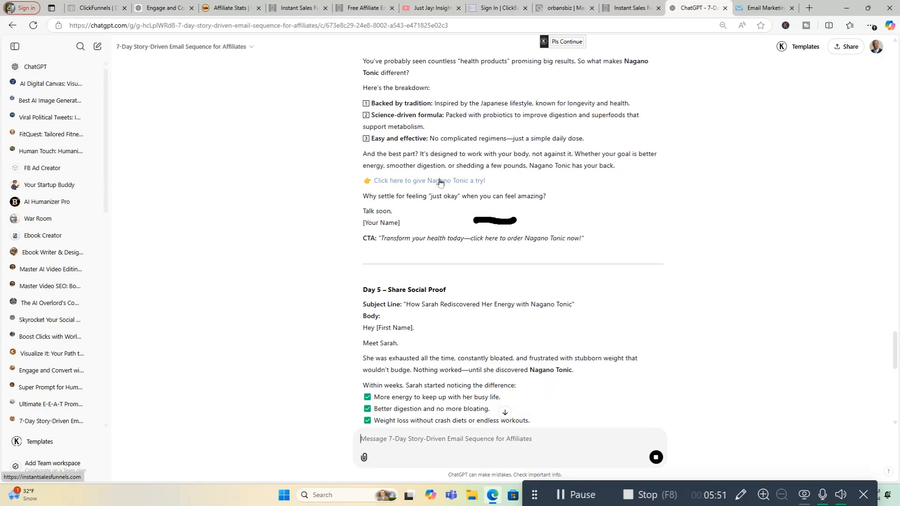
scroll(675, 331, "down", 2)
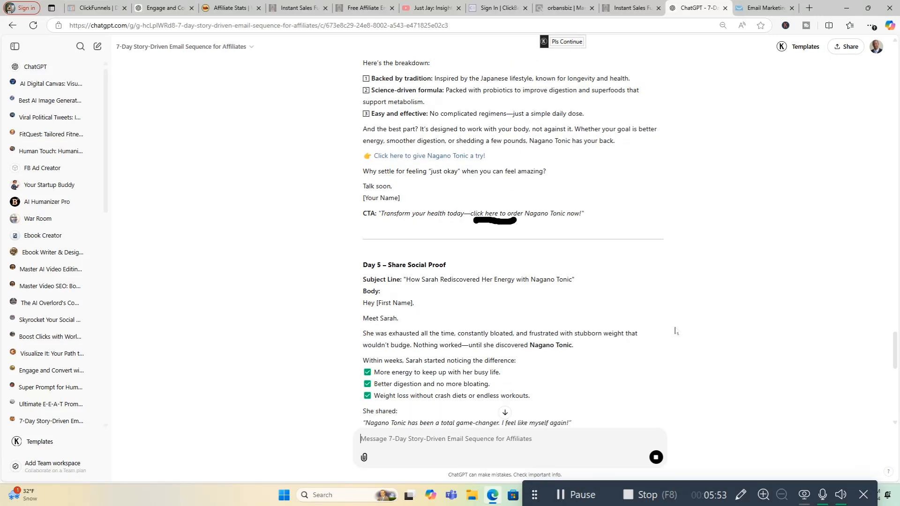
scroll(675, 331, "down", 2)
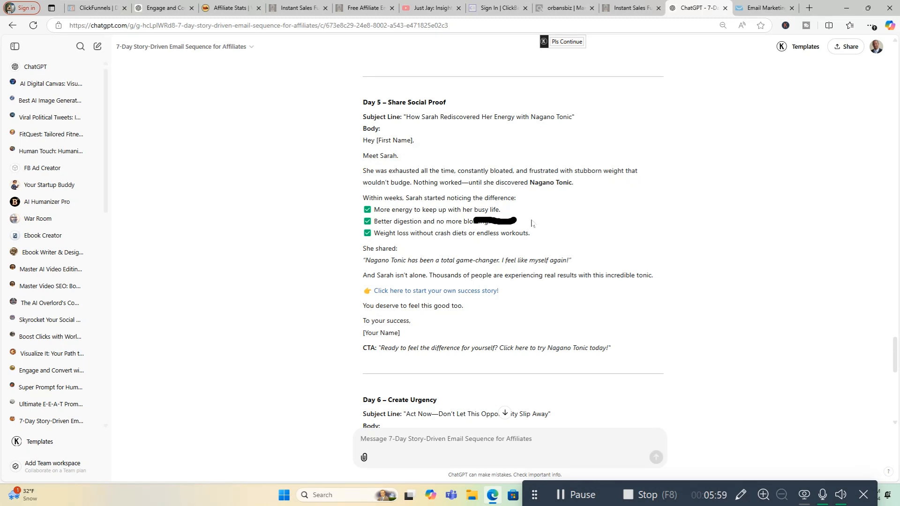
scroll(645, 272, "down", 4)
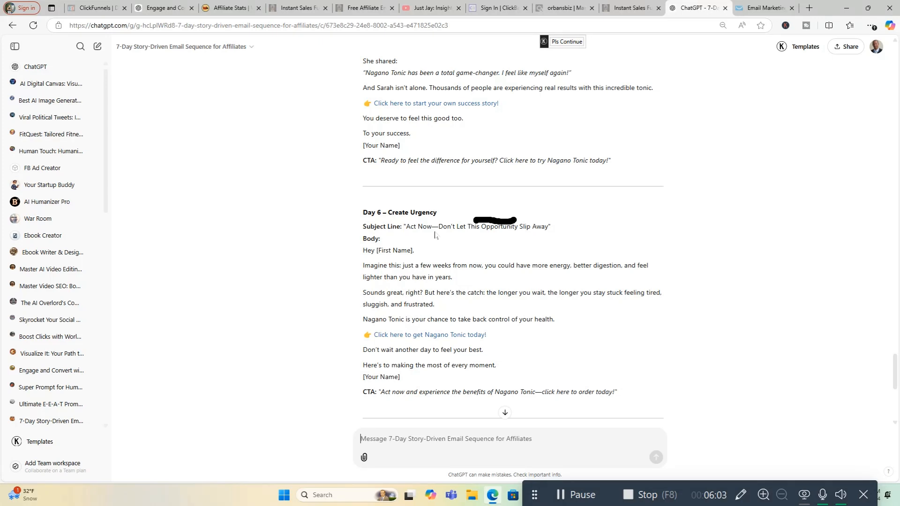
scroll(654, 343, "down", 5)
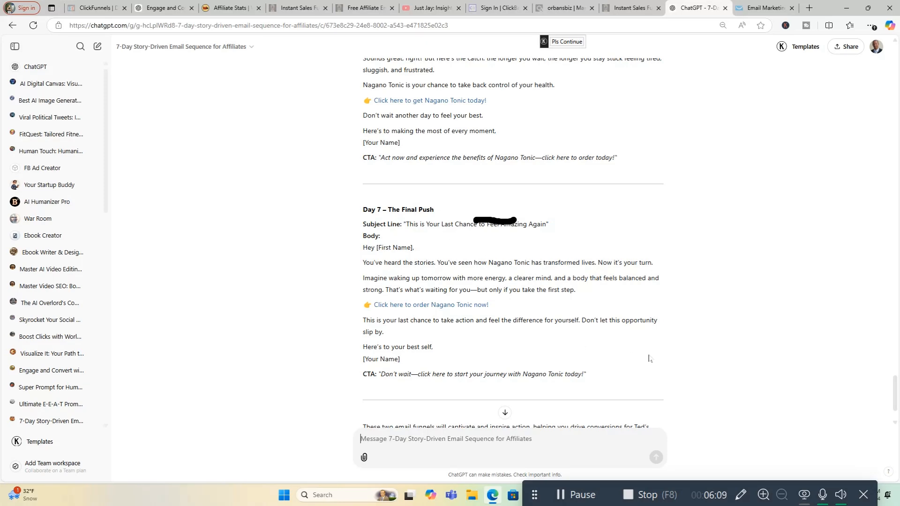
scroll(649, 359, "down", 1)
scroll(647, 359, "up", 15)
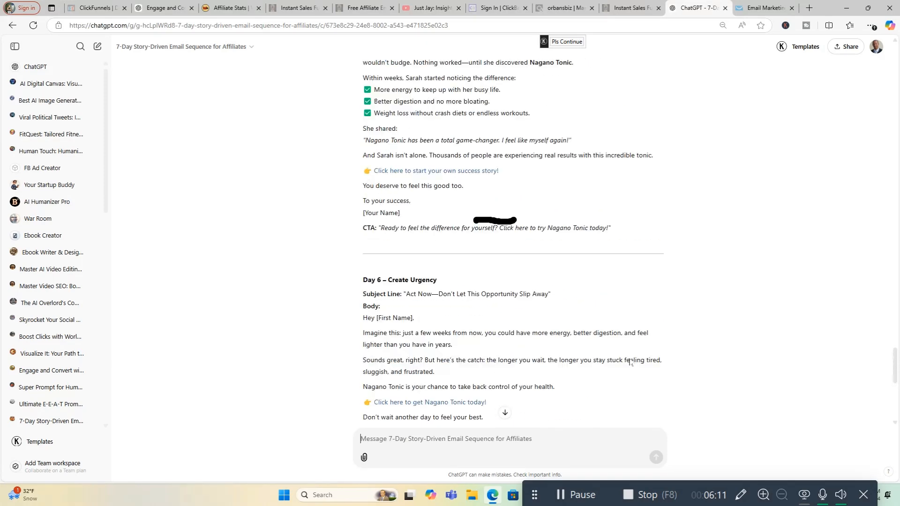
- Look back over the generated emails, from the Nagano Tonic funnel up to Day 6 and Day 7 of the Ted's Woodworking funnel
scroll(630, 360, "up", 20)
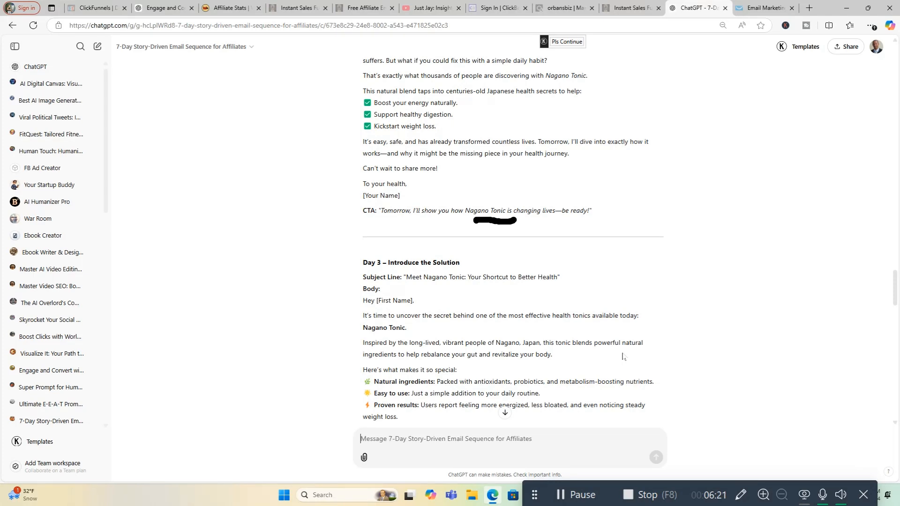
scroll(623, 357, "up", 15)
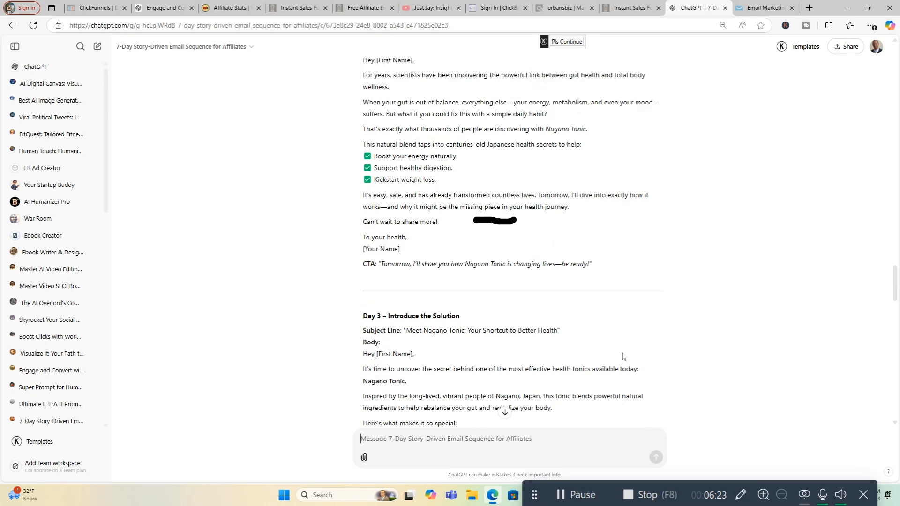
scroll(618, 357, "up", 6)
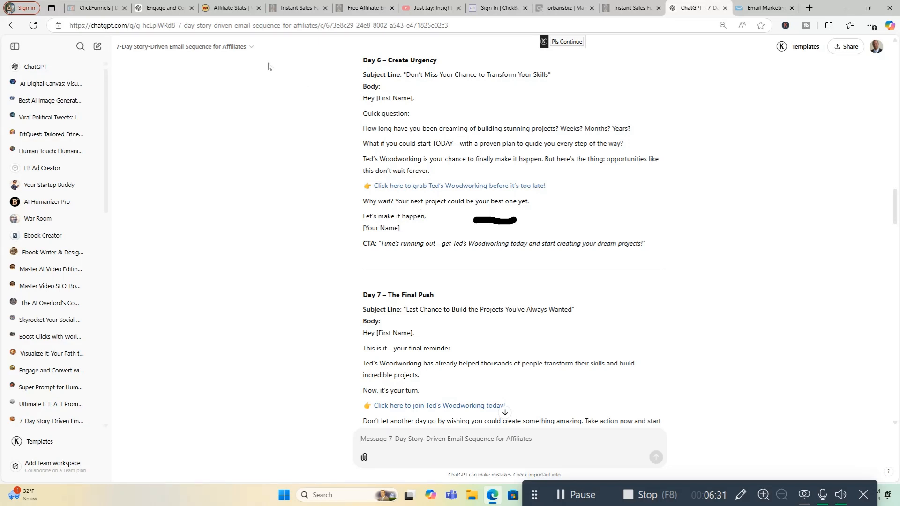
- Switch to the Instant Sales Funnels page and examine the Step 1 sign-up form and the Step 2 affiliate program fields
left_click(299, 8)
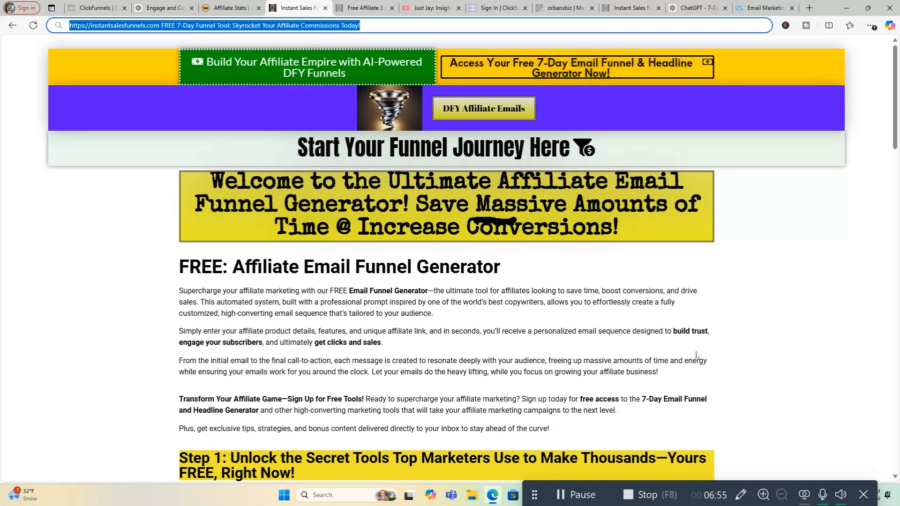
scroll(696, 355, "down", 3)
scroll(697, 355, "down", 1)
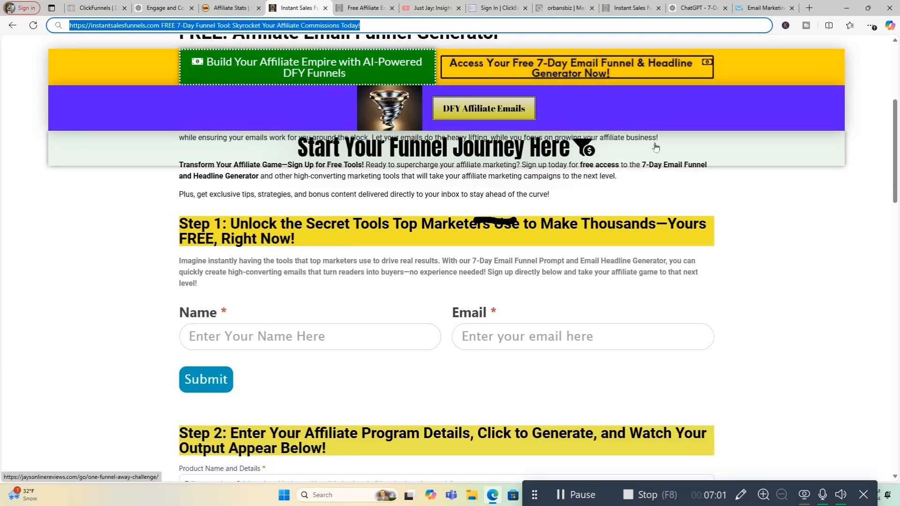
scroll(737, 333, "down", 2)
scroll(737, 336, "down", 2)
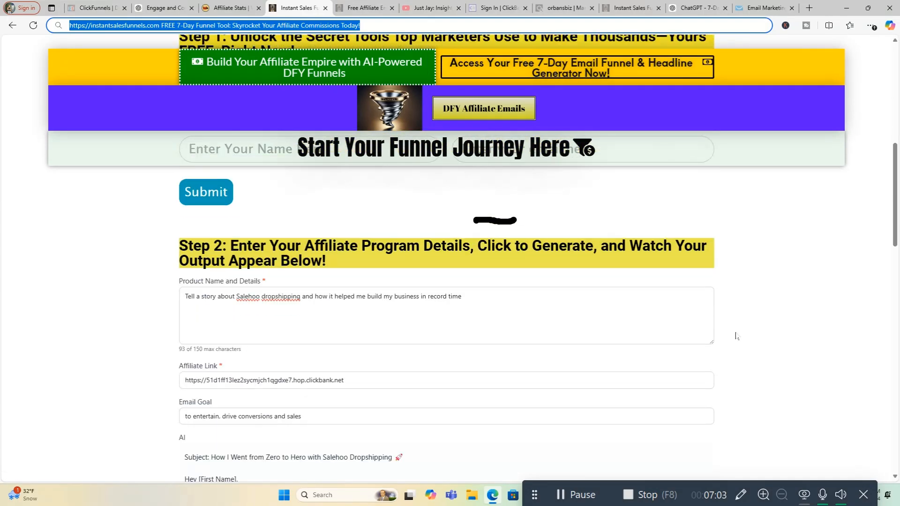
scroll(400, 324, "up", 3)
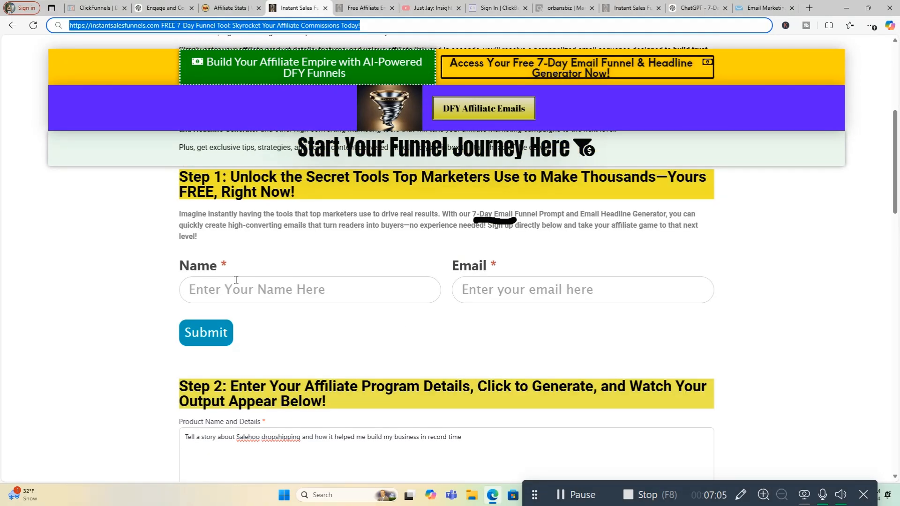
scroll(377, 341, "down", 2)
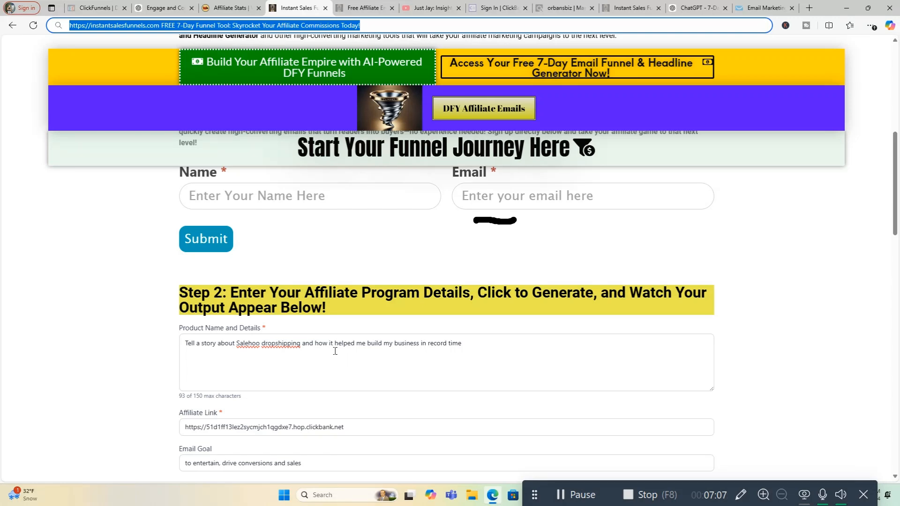
scroll(411, 381, "down", 2)
scroll(422, 415, "up", 1)
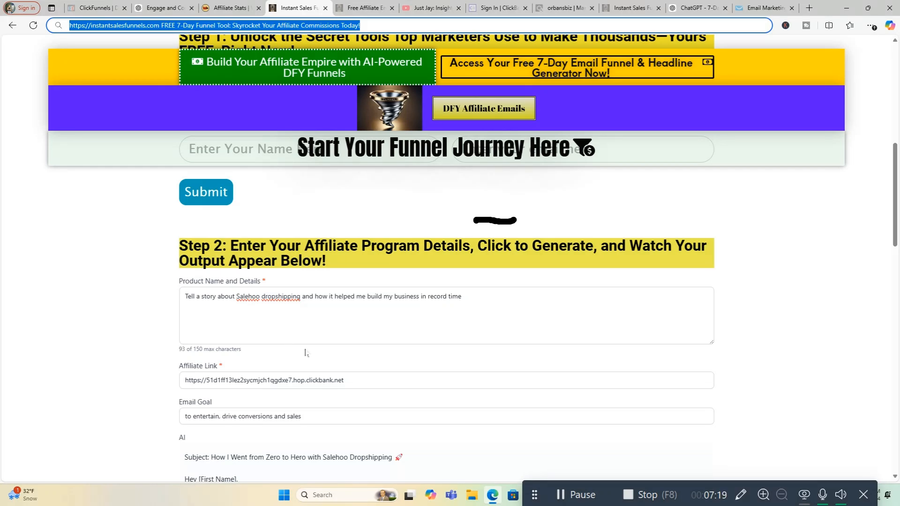
- Read the AI-generated Salehoo dropshipping email from its subject line through the affiliate link and closing P.S
scroll(428, 400, "down", 2)
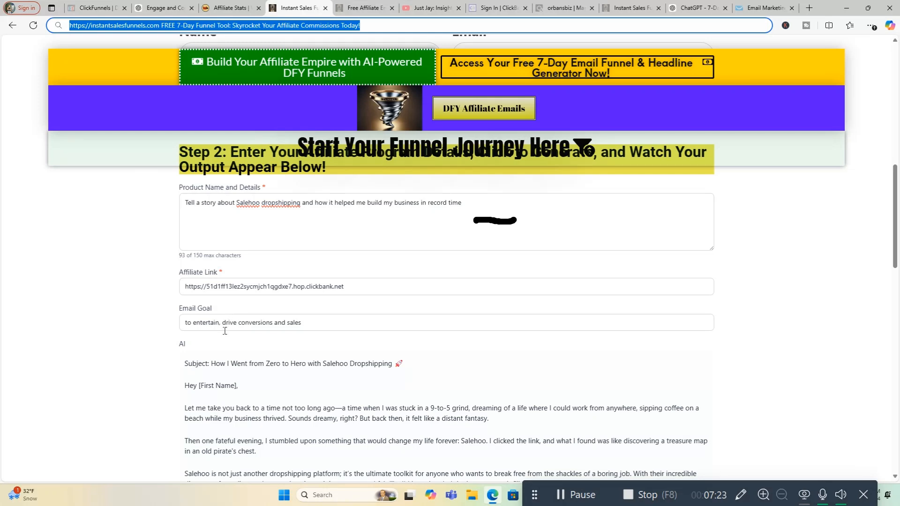
scroll(584, 401, "down", 2)
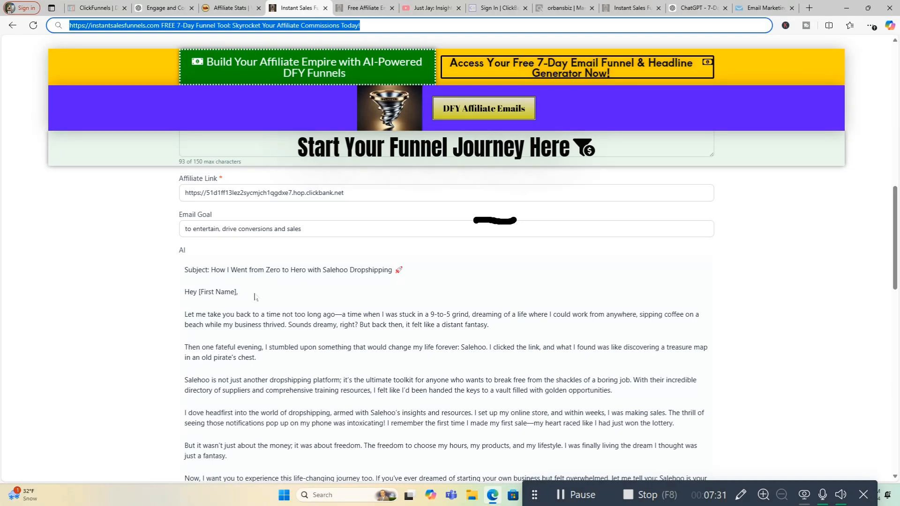
scroll(511, 411, "down", 1)
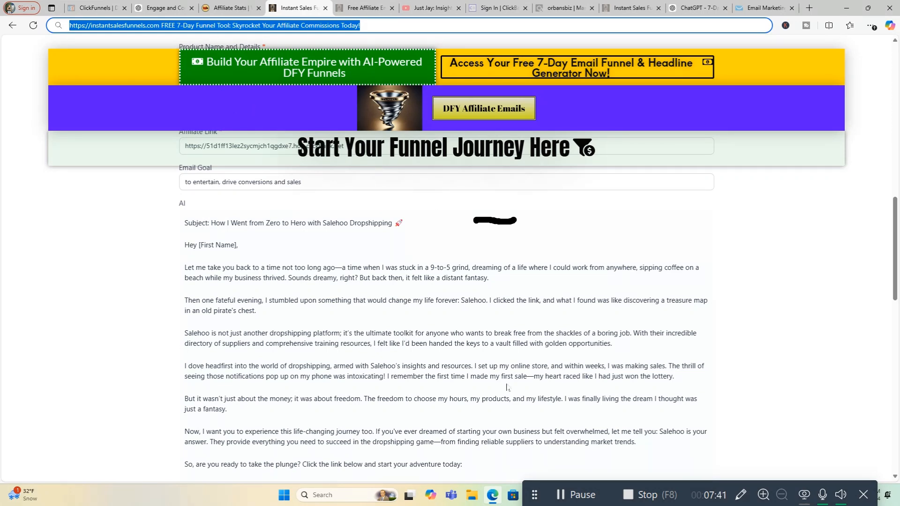
scroll(561, 408, "down", 2)
scroll(564, 411, "up", 1)
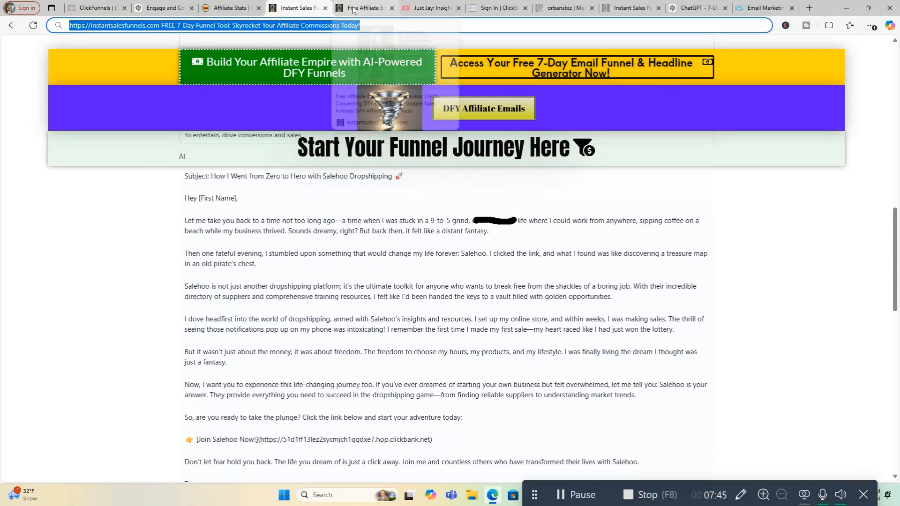
mouse_move(353, 9)
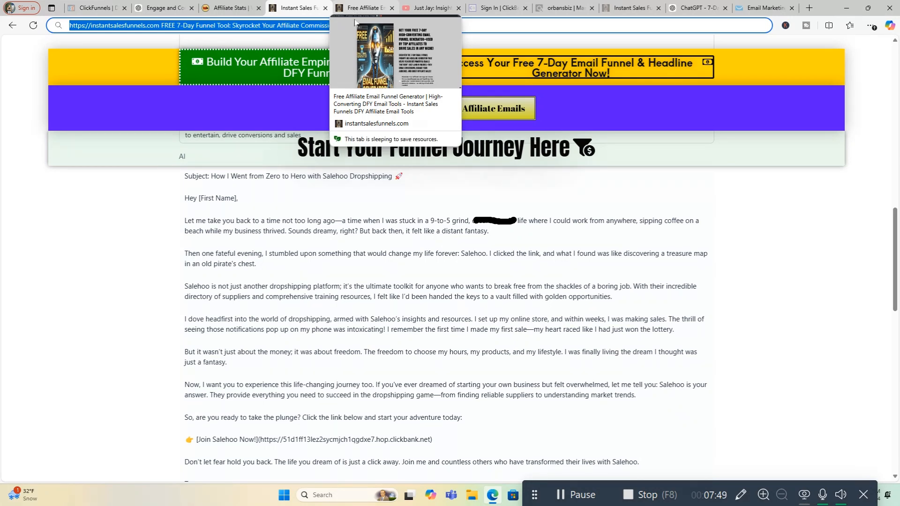
scroll(498, 366, "up", 1)
scroll(498, 366, "up", 3)
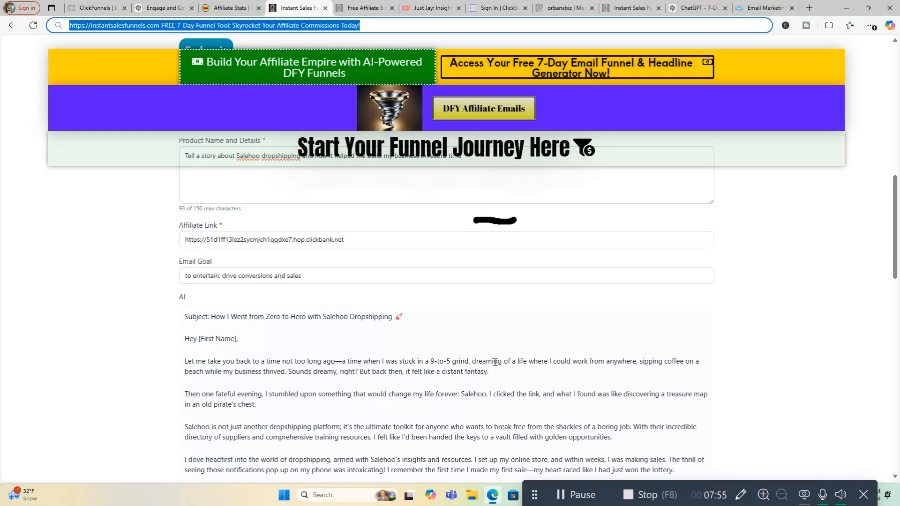
scroll(494, 363, "down", 2)
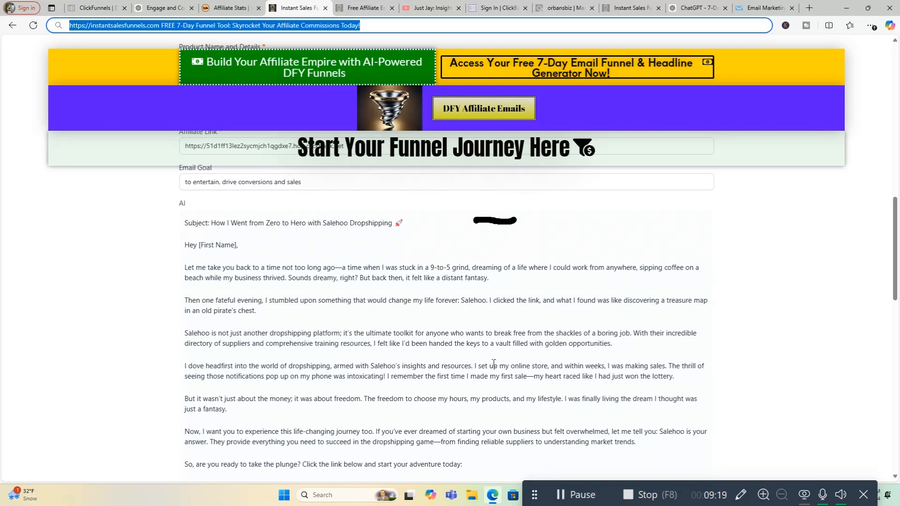
scroll(494, 363, "down", 3)
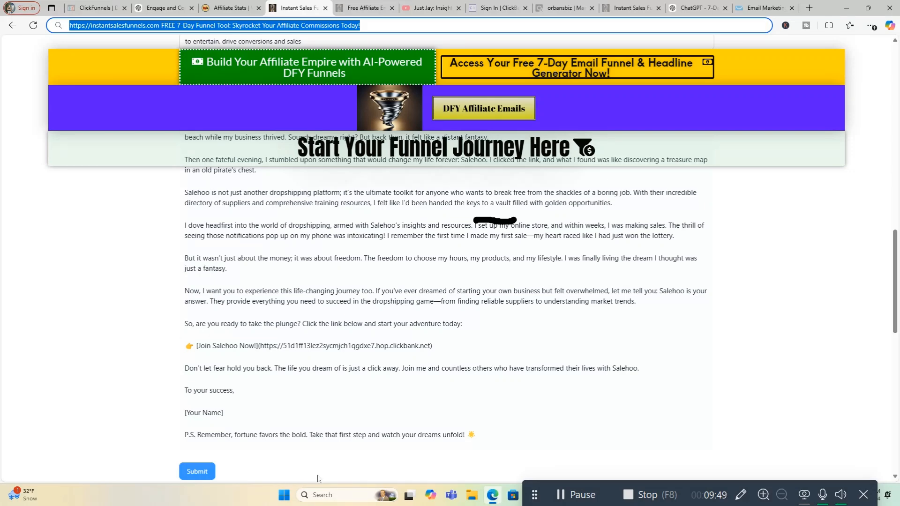
- Copy the generated Salehoo email text from the "Hey [First Name]" greeting through the P.S. line, then clear the selection
scroll(392, 431, "up", 4)
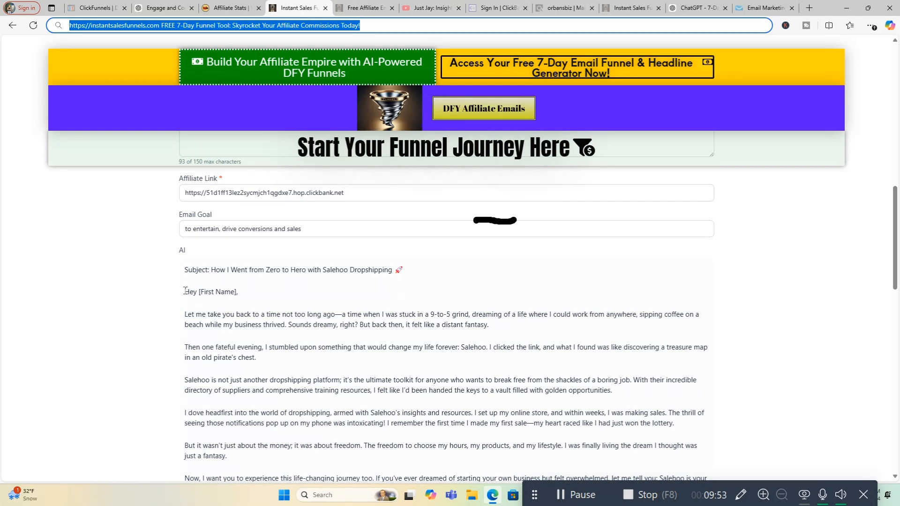
left_click_drag(185, 292, 476, 436)
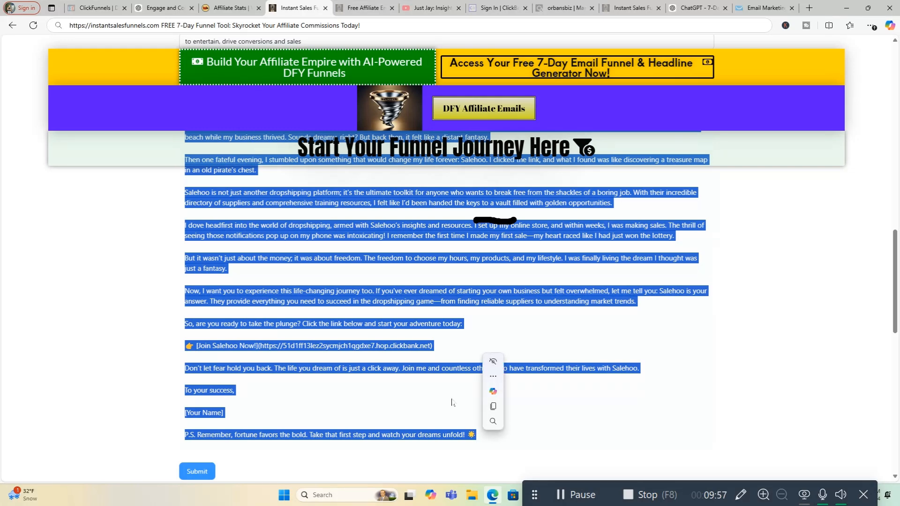
right_click(451, 372)
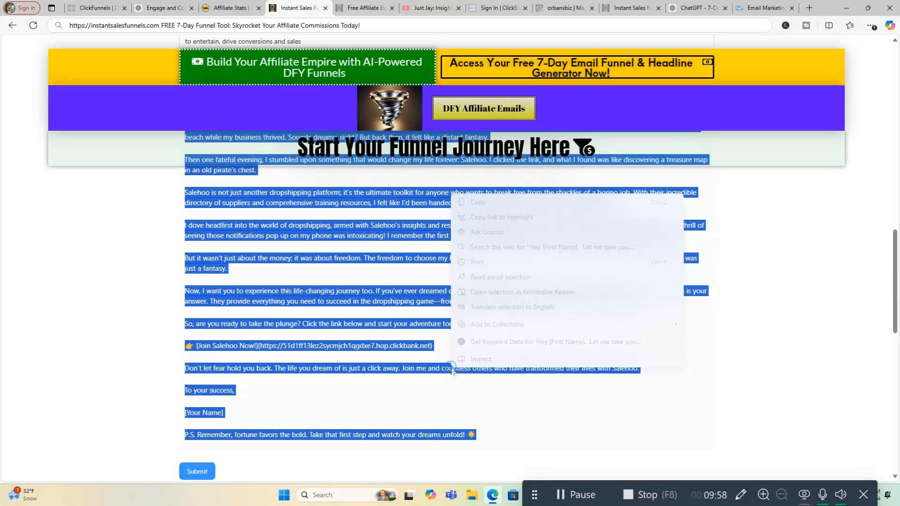
left_click(503, 204)
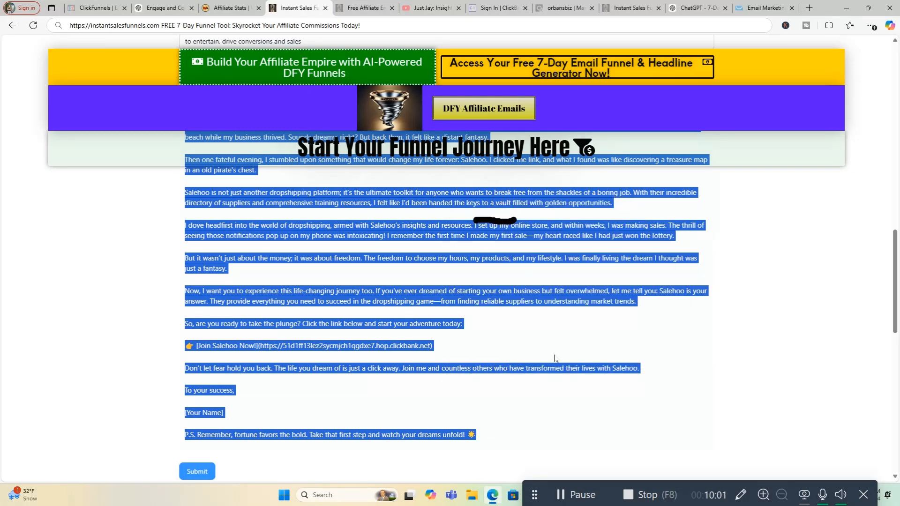
left_click(565, 399)
- Check the product details, affiliate link and email goal entered in Step 2 above the generated Salehoo email
scroll(559, 403, "up", 5)
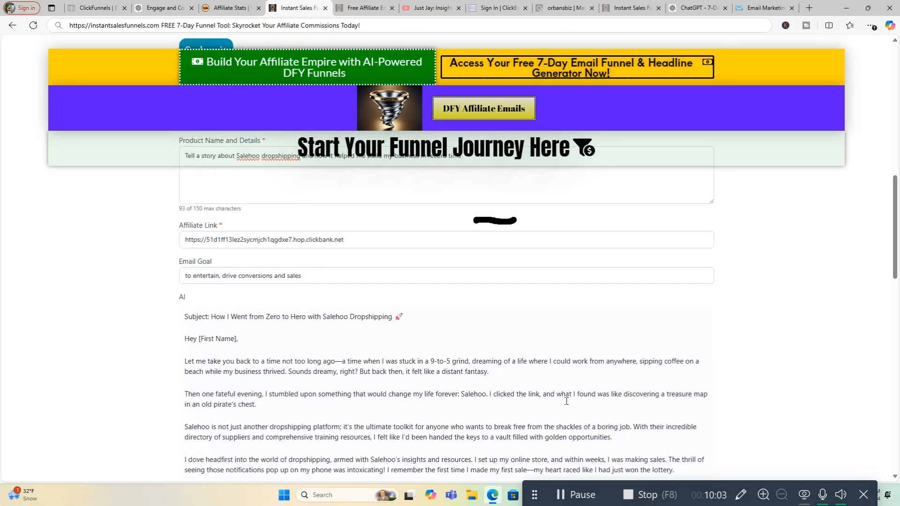
scroll(559, 405, "up", 3)
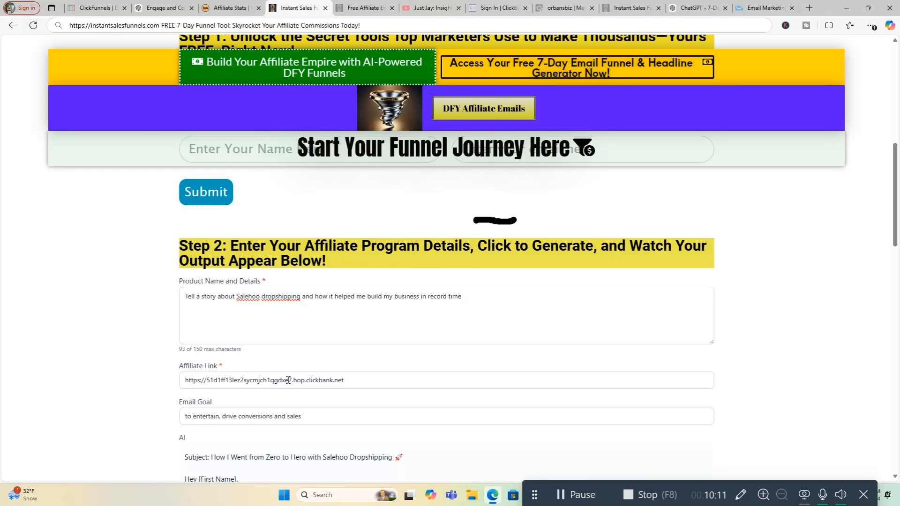
scroll(406, 450, "down", 2)
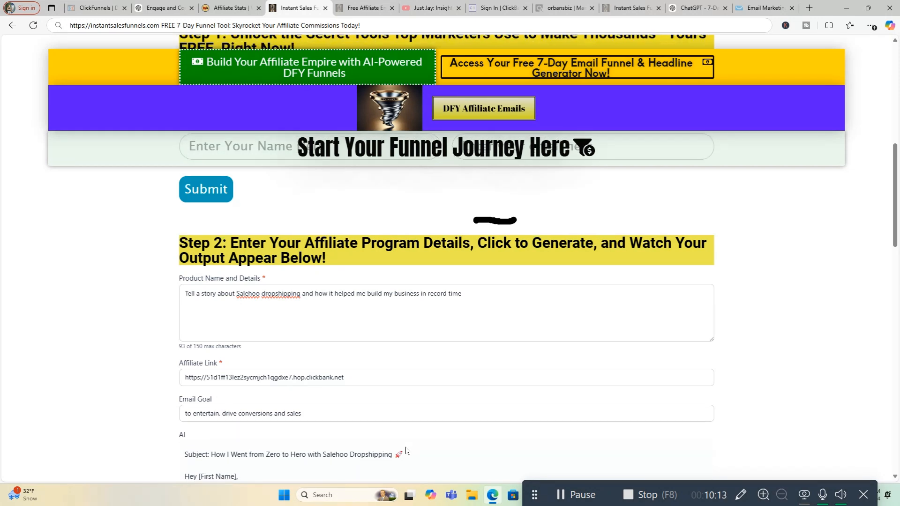
scroll(408, 449, "up", 1)
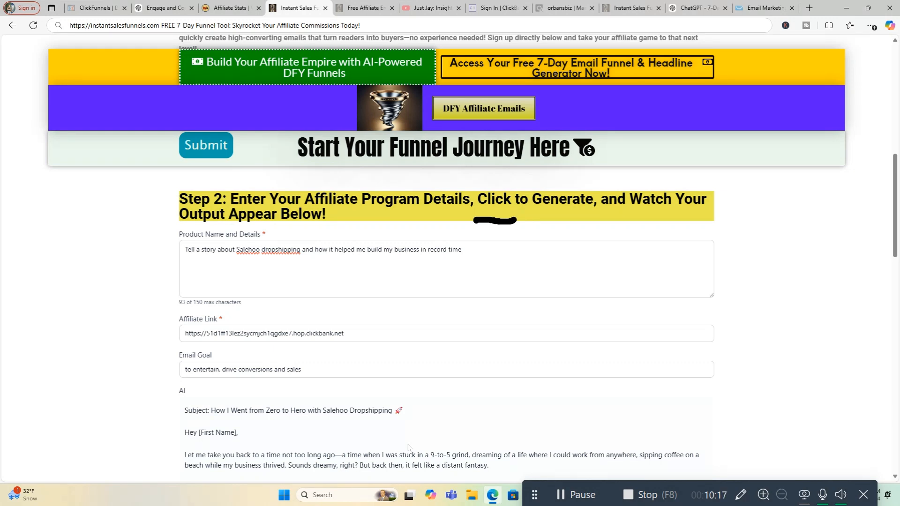
- Open the free 7-day email funnel and headline generator offer and examine its headline, listed benefits and email opt-in form
left_click(565, 74)
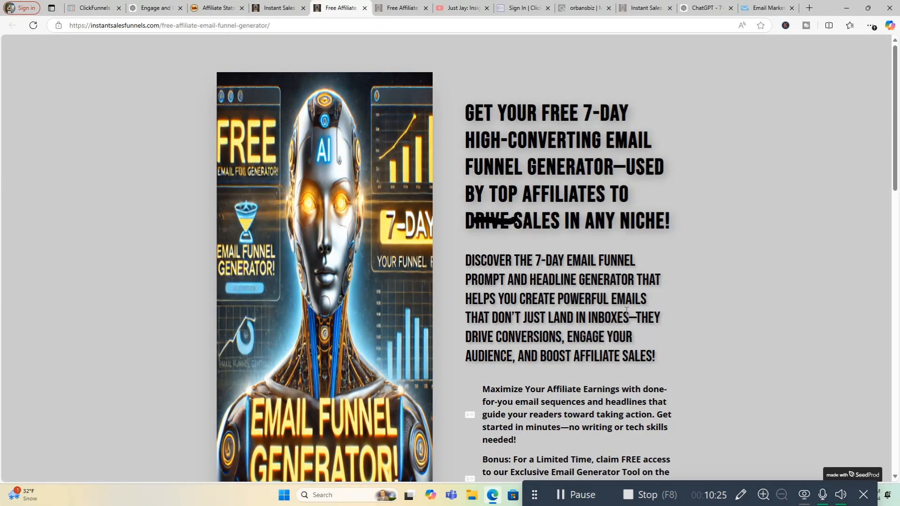
scroll(684, 342, "down", 7)
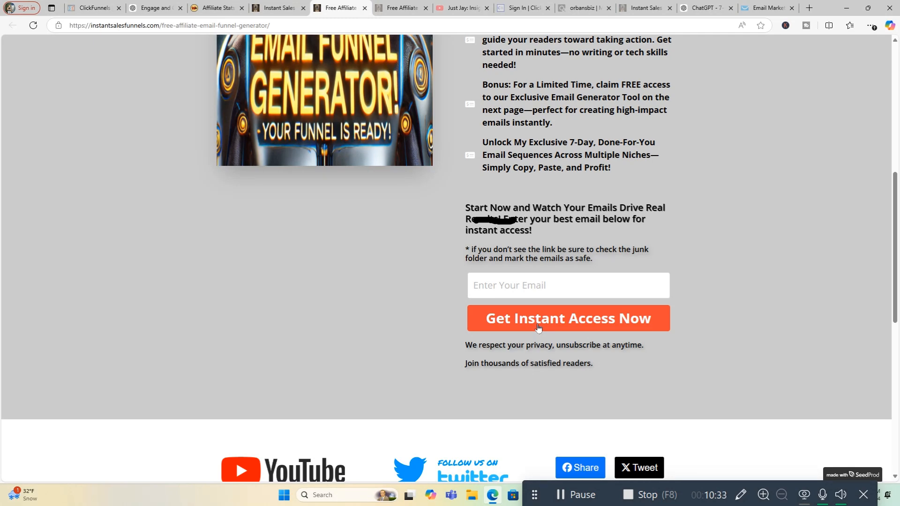
scroll(538, 328, "up", 8)
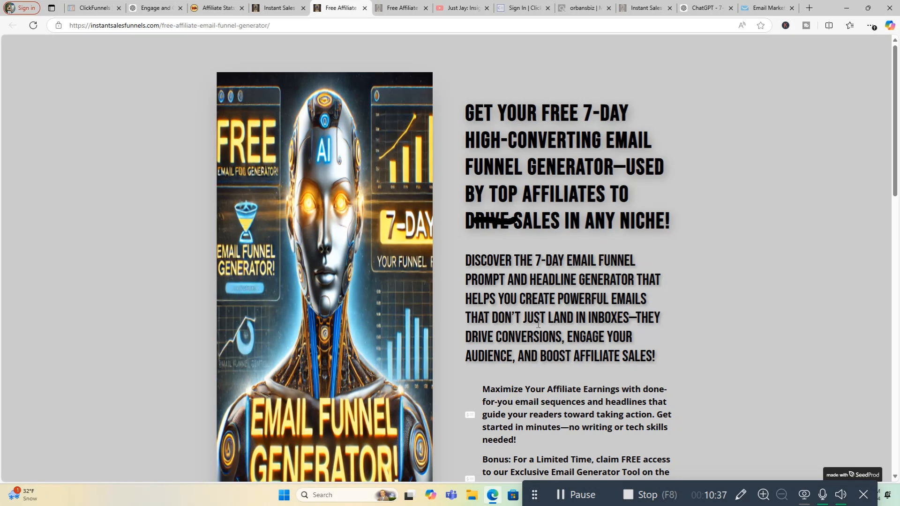
scroll(586, 344, "down", 4)
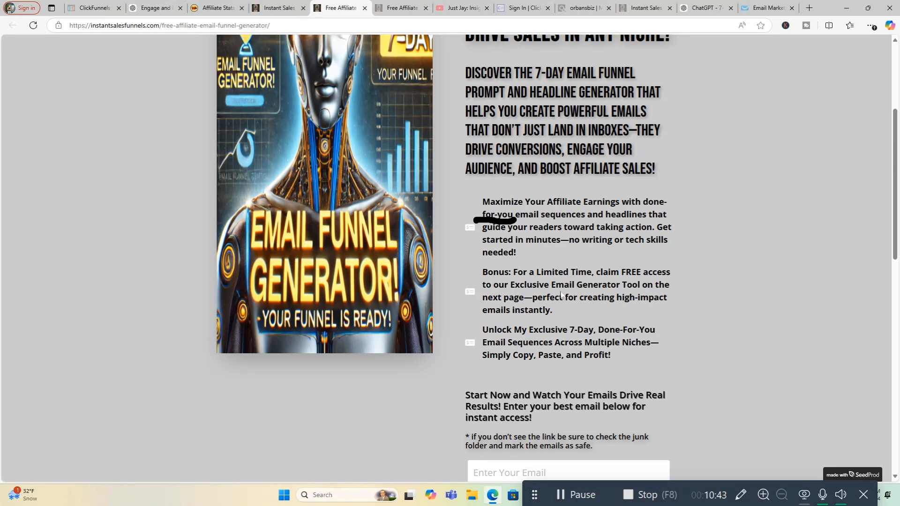
scroll(561, 295, "up", 4)
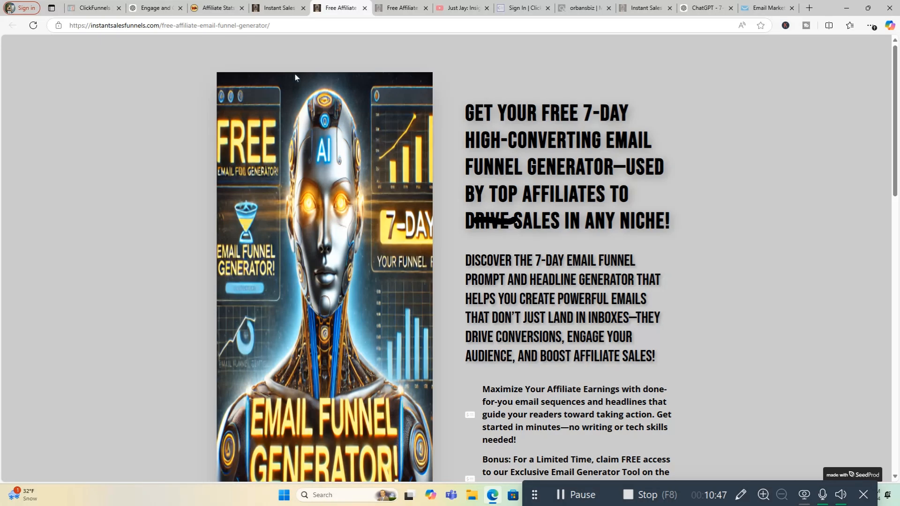
- Return to the Instant Sales Funnels generator page showing the Salehoo details
left_click(280, 8)
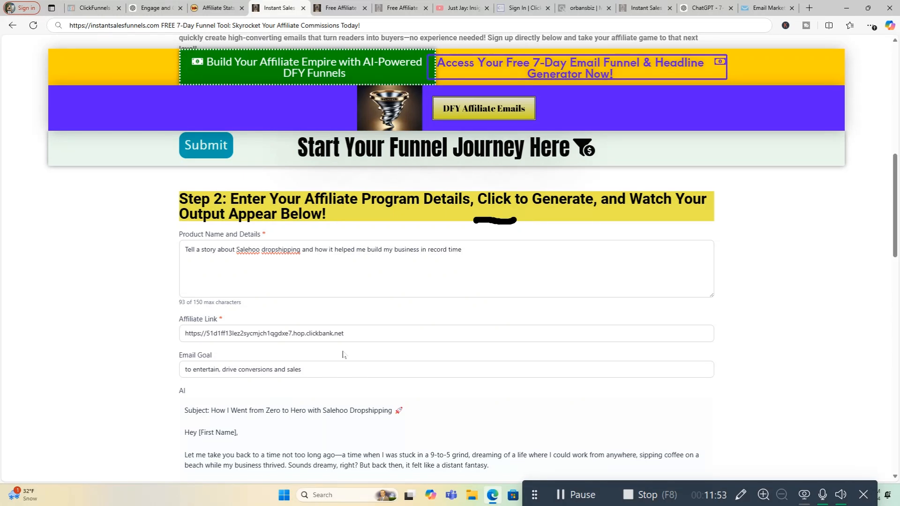
left_click(642, 500)
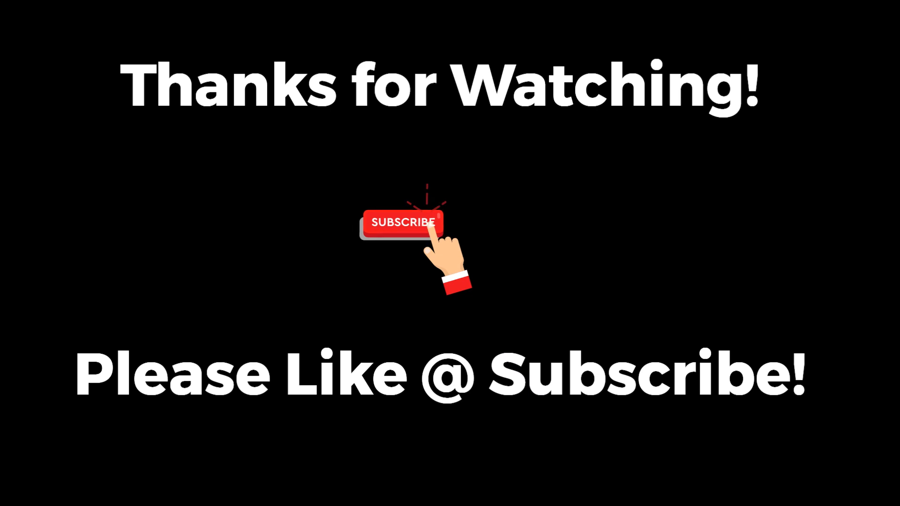